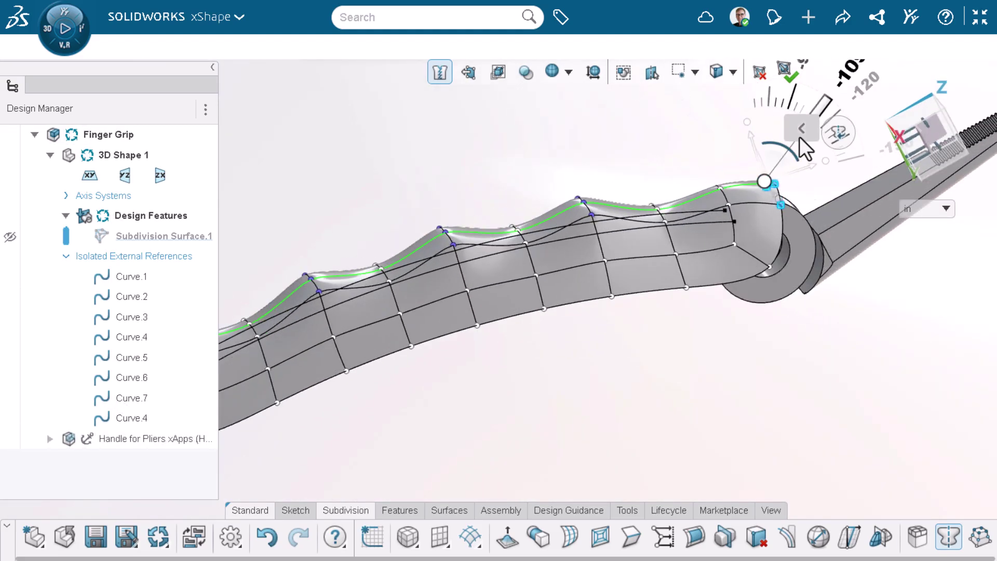
Tilt the finger grip cage end face downward so it follows the handle into the ring.
drag(833, 198, 794, 156)
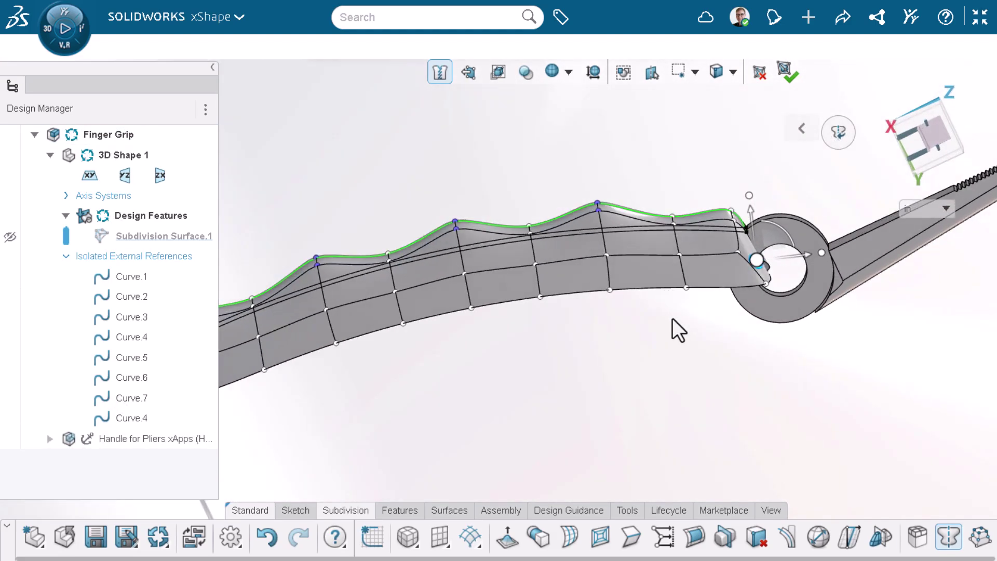
middle_drag(672, 329, 552, 396)
mouse_move(268, 268)
middle_down()
mouse_move(451, 400)
mouse_move(707, 289)
mouse_move(685, 244)
middle_up()
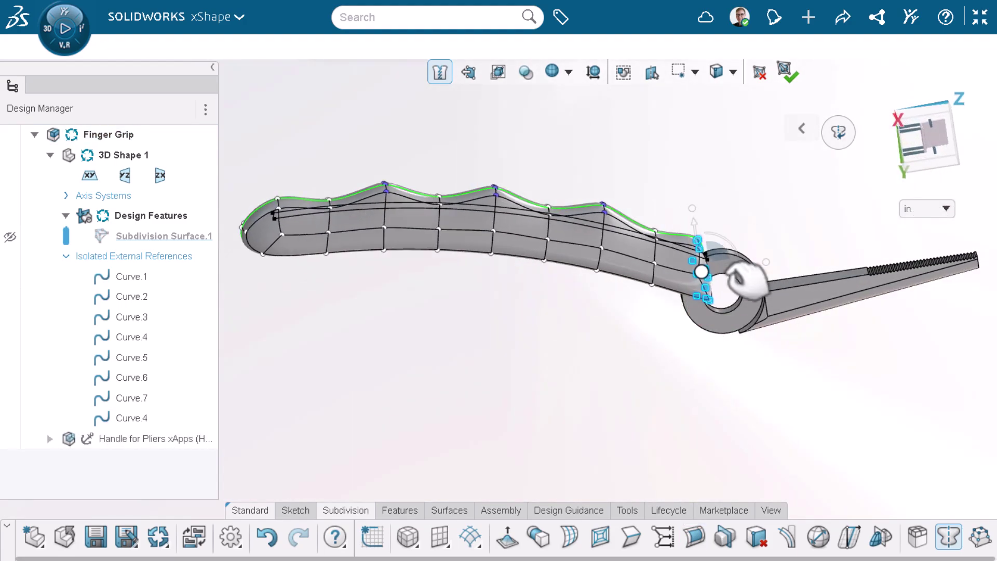
drag(677, 253, 603, 380)
mouse_move(603, 381)
middle_down()
mouse_move(670, 280)
mouse_move(323, 363)
middle_up()
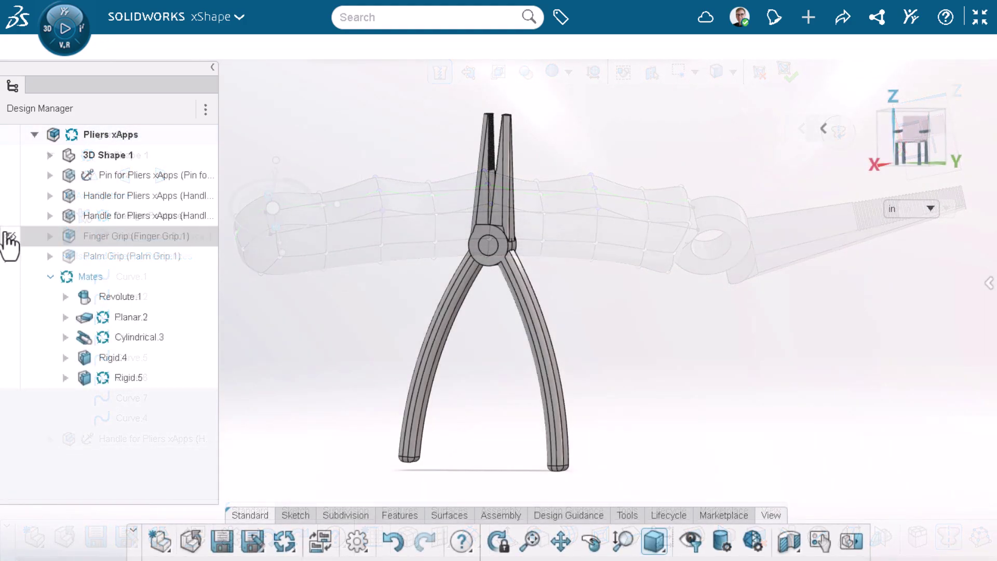
Show the Finger Grip and Palm Grip, then swing the pliers handles apart to open the jaws.
click(9, 237)
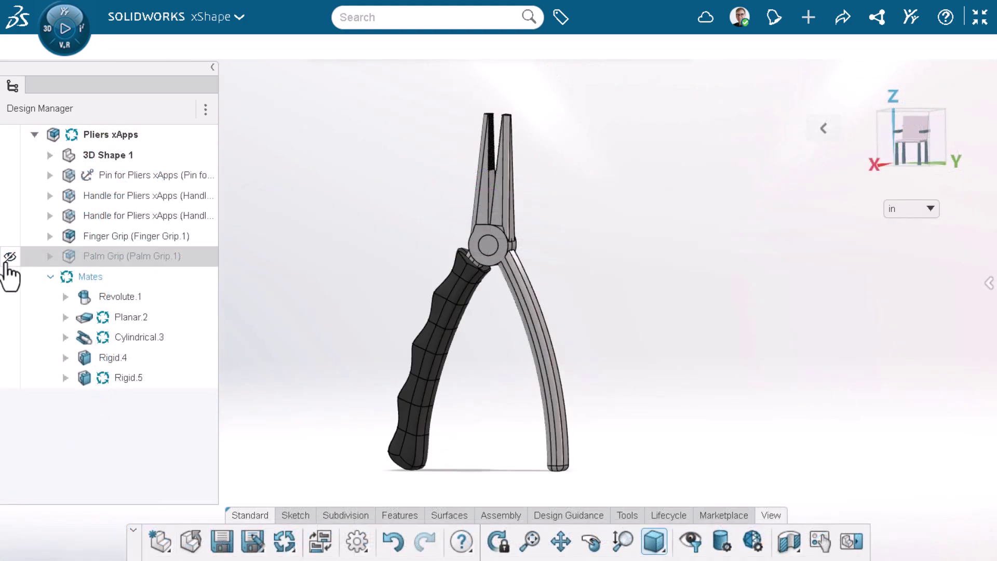
click(10, 256)
mouse_move(535, 369)
mouse_down()
mouse_move(564, 392)
mouse_move(555, 408)
mouse_up()
middle_drag(491, 410, 628, 418)
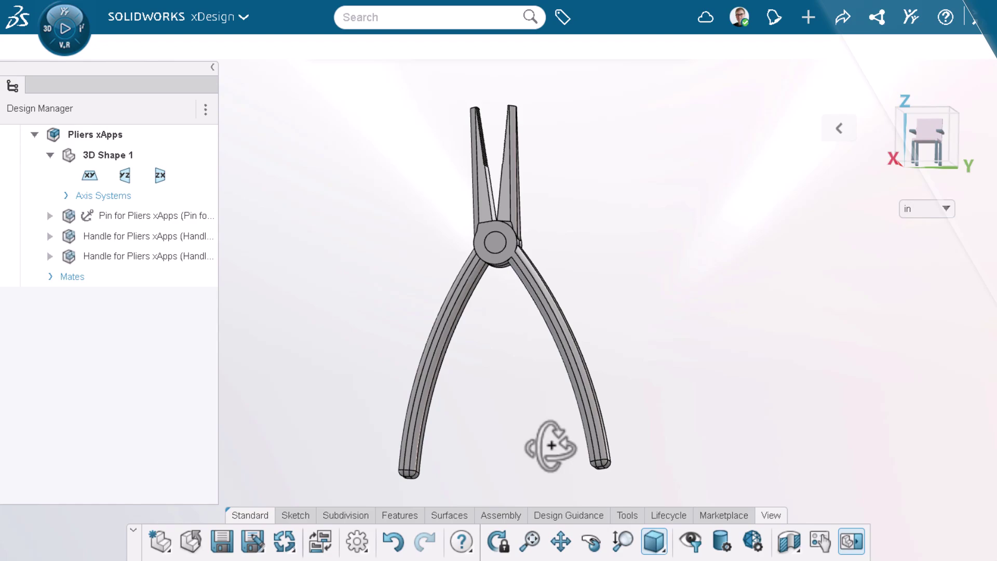
mouse_move(552, 445)
middle_down()
mouse_move(623, 461)
mouse_move(540, 460)
mouse_move(584, 413)
middle_up()
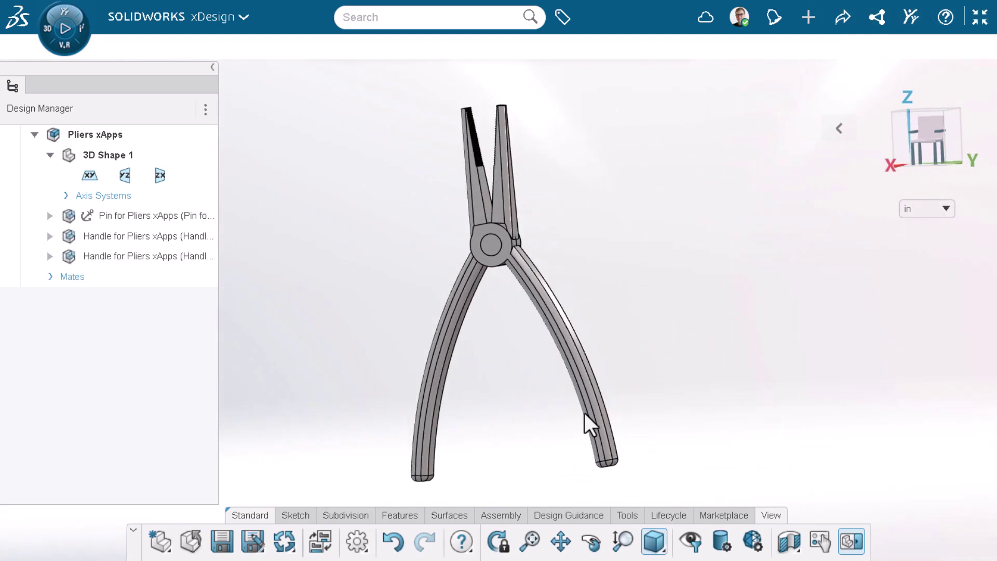
mouse_move(600, 410)
mouse_down()
mouse_move(635, 379)
mouse_move(587, 430)
mouse_up()
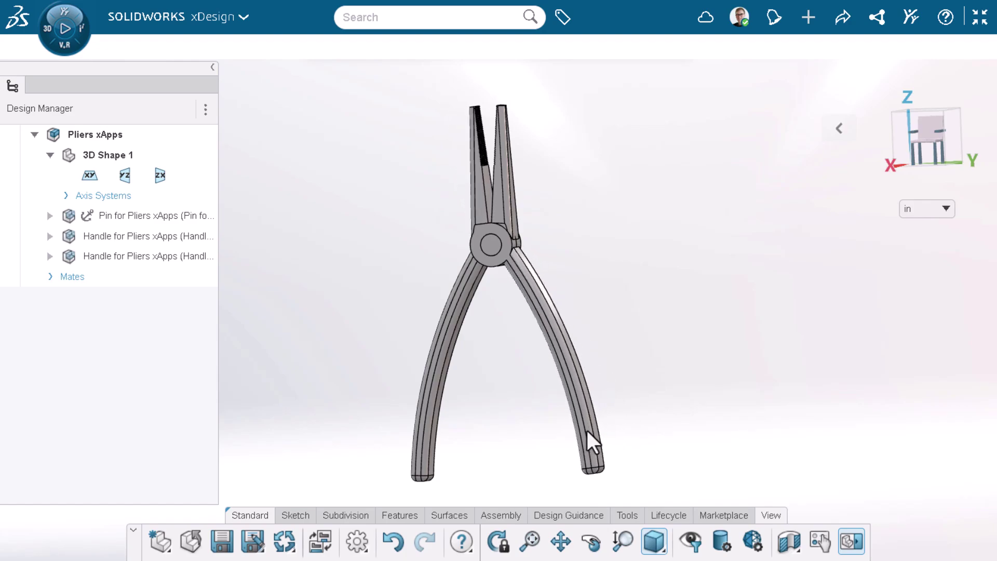
Save and close Pliers xApps, then create a new component named 'Finger Grip'.
click(190, 542)
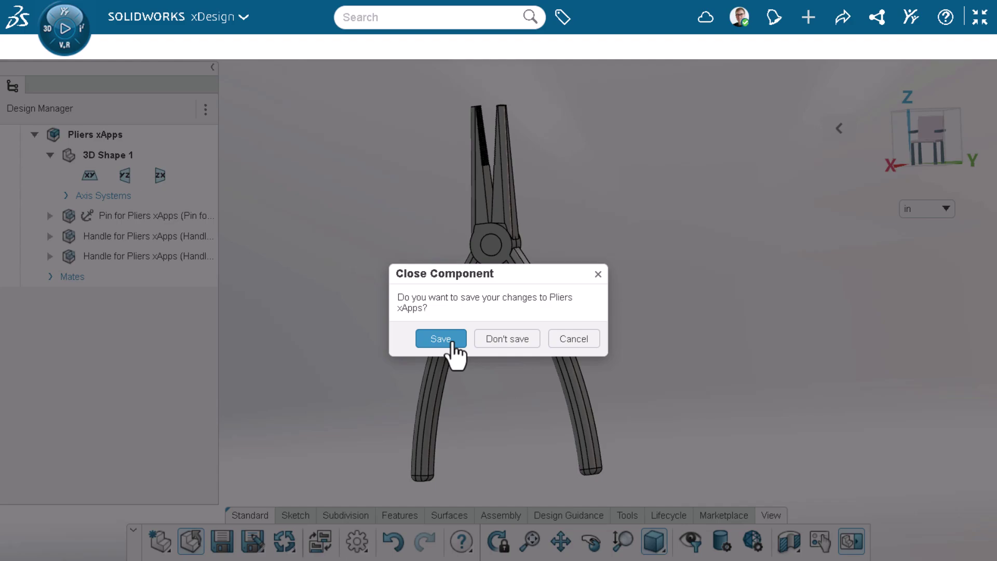
click(451, 343)
click(253, 233)
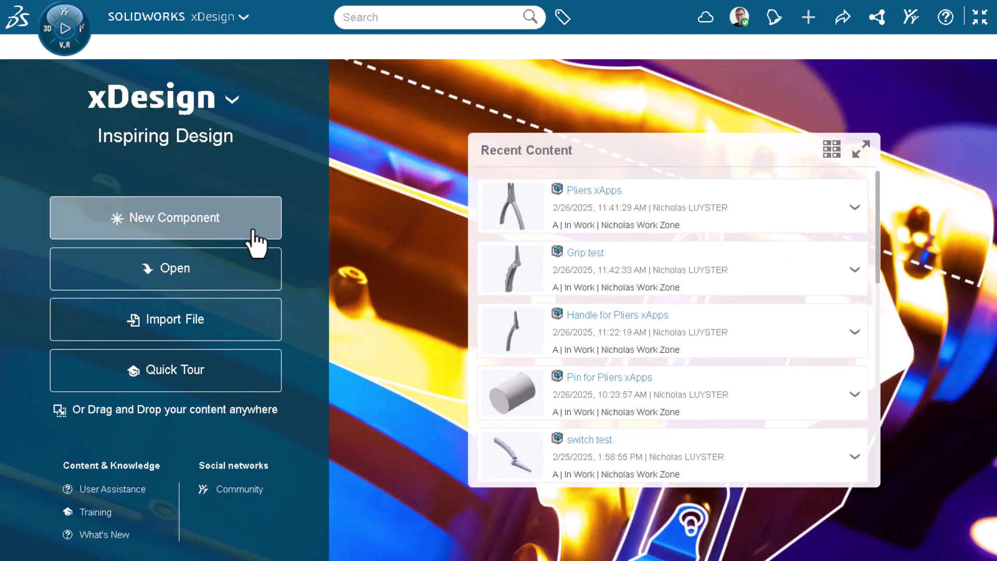
text(Finger Grip)
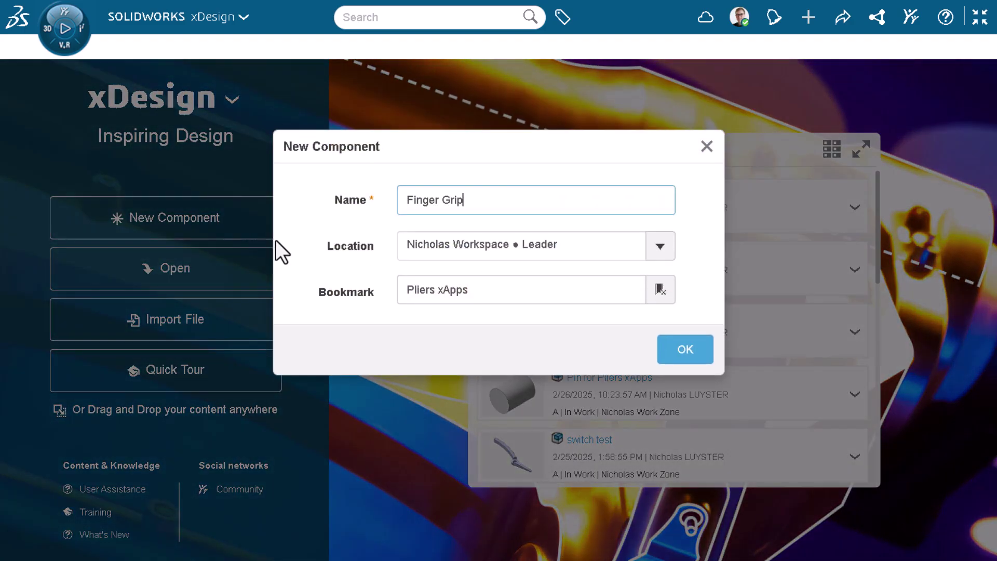
click(668, 351)
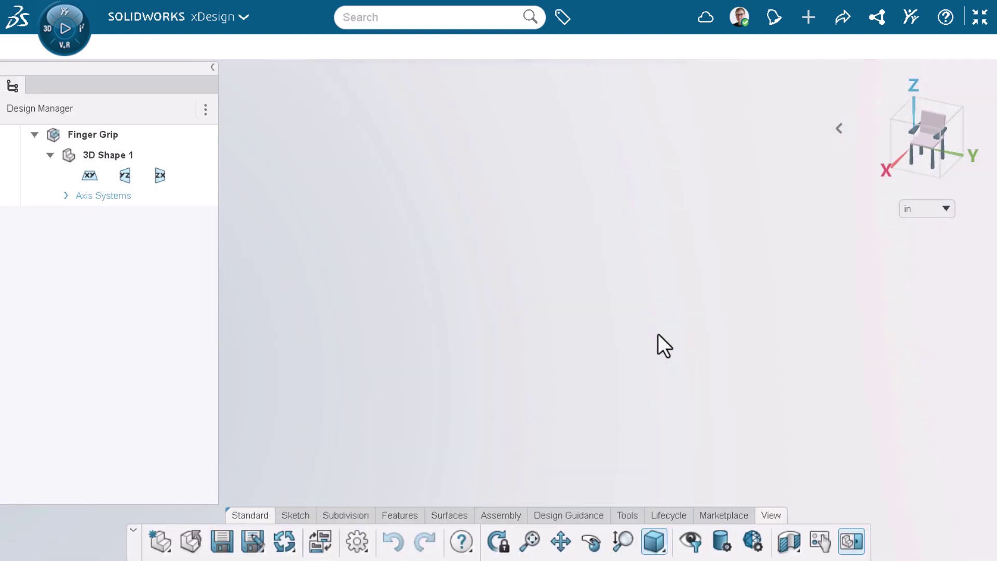
Insert the Handle for Pliers xApps part from recents into the Finger Grip component.
click(508, 516)
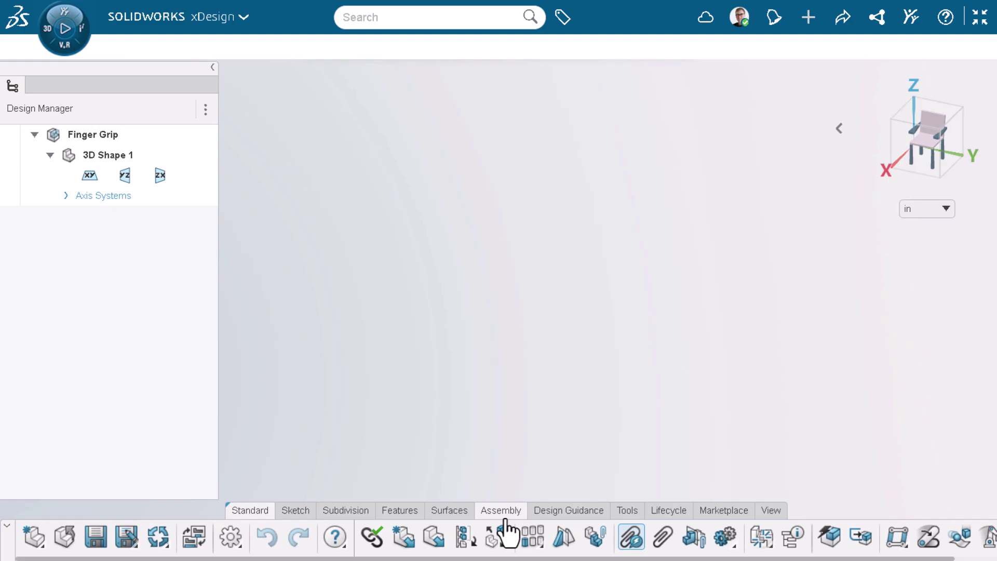
click(444, 541)
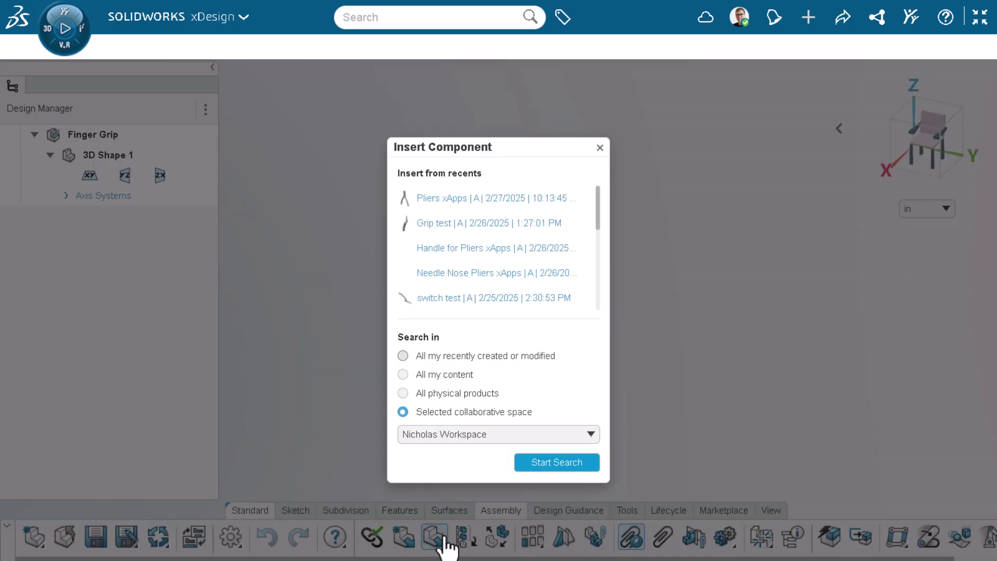
click(435, 249)
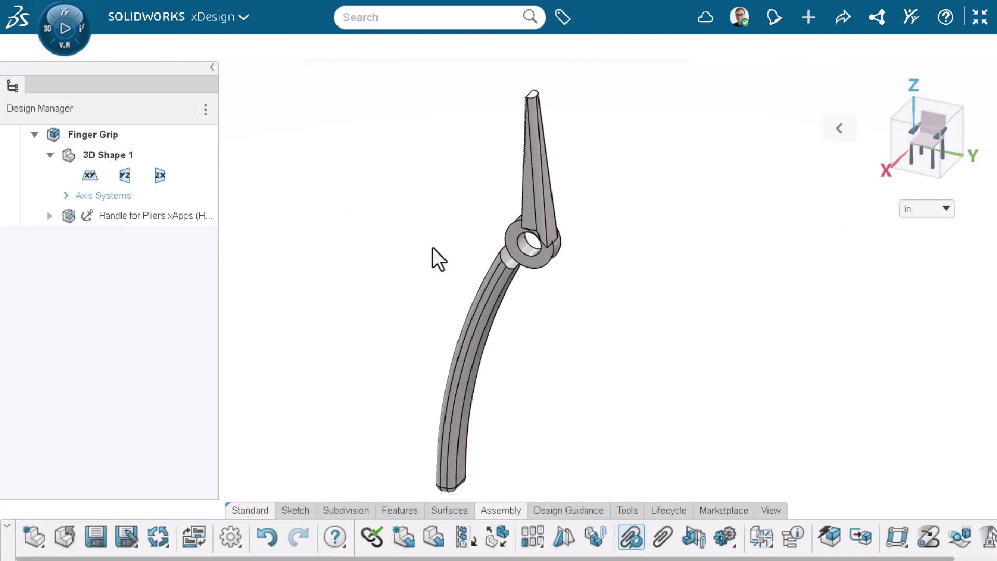
Switch the Finger Grip design to xShape and open the primitive starting-shape list.
click(196, 542)
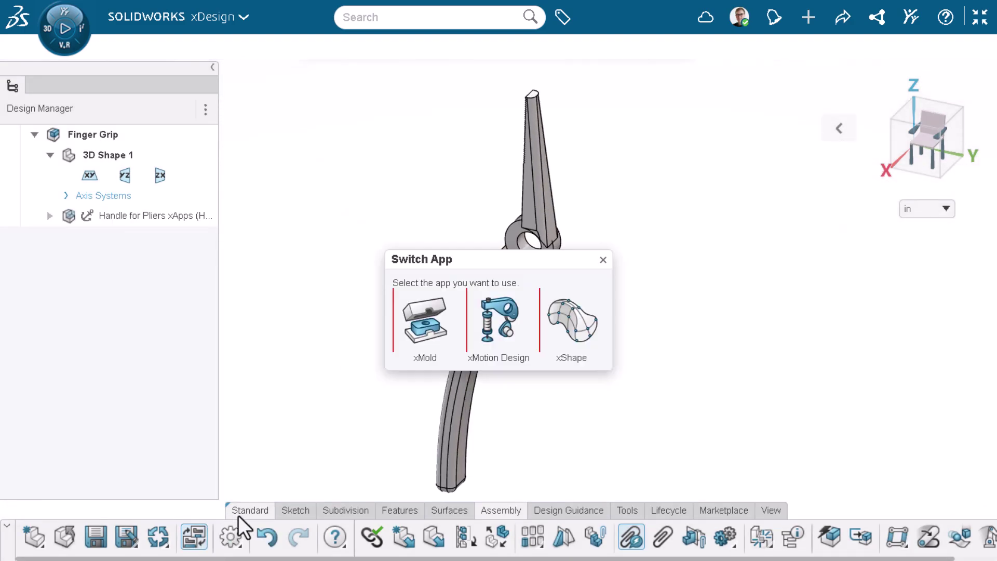
click(563, 321)
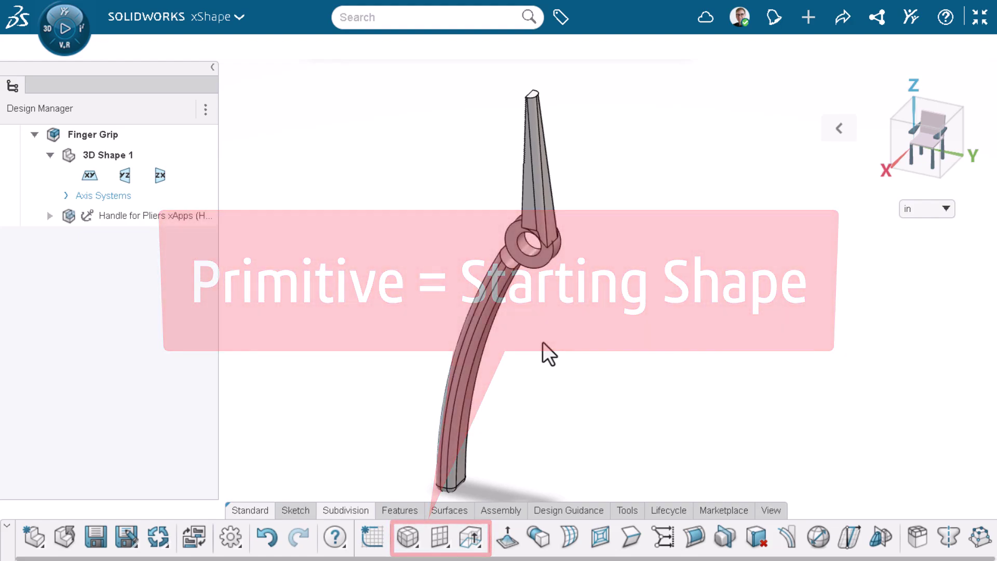
click(478, 546)
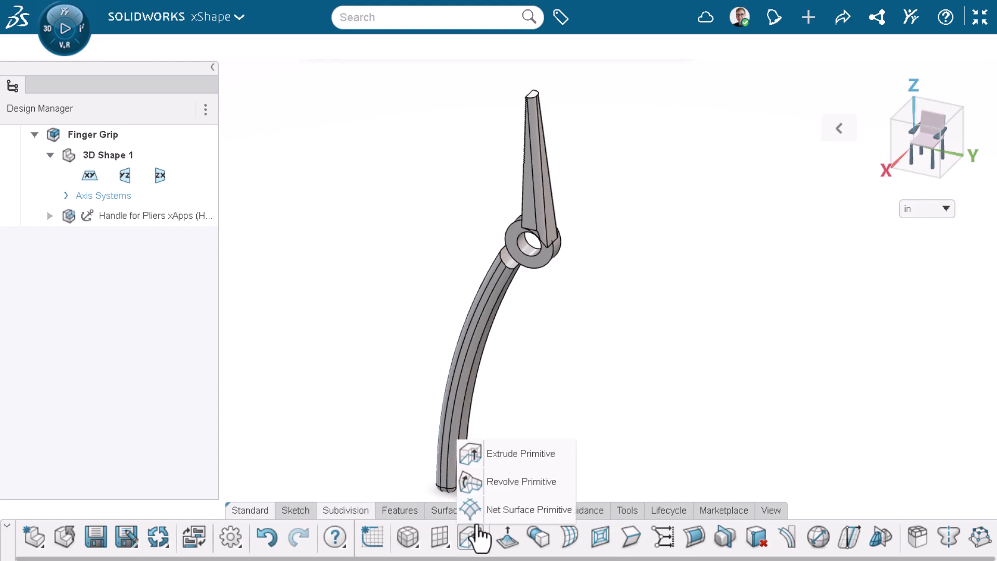
Build a net surface primitive from two handle profile edges and one guide edge, with 8 by 3 divisions.
click(472, 511)
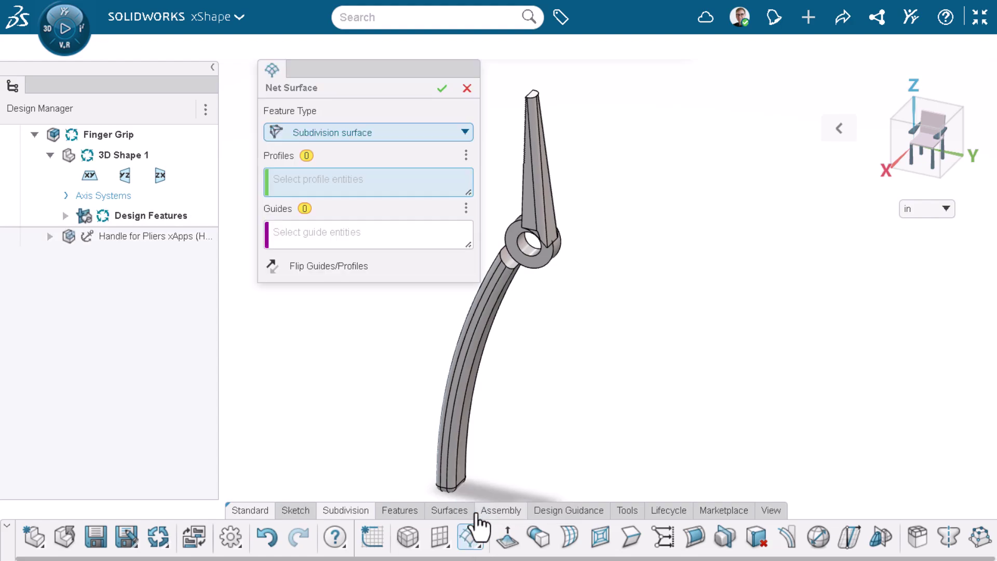
mouse_move(499, 429)
middle_down()
mouse_move(645, 407)
mouse_move(520, 399)
middle_up()
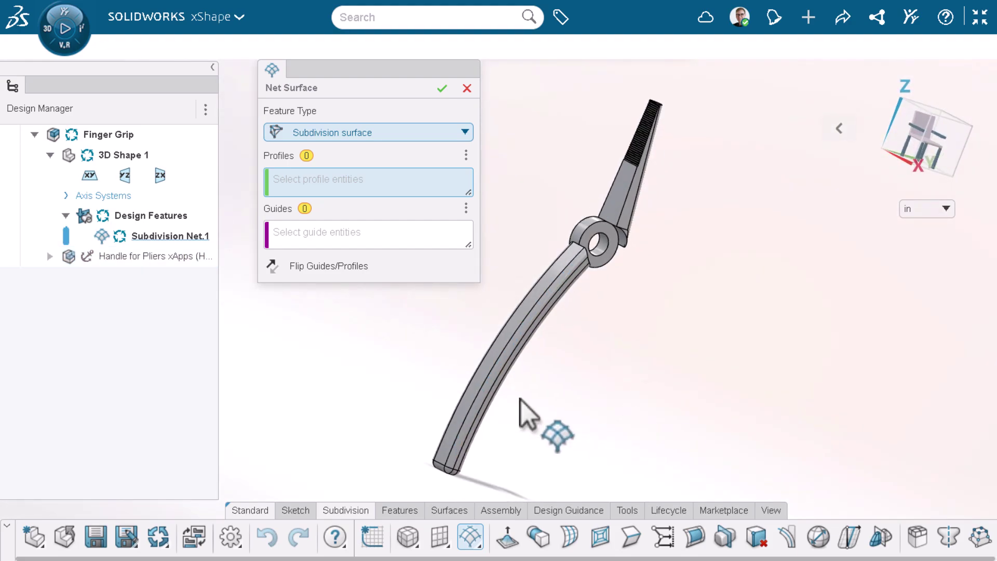
click(482, 368)
click(490, 373)
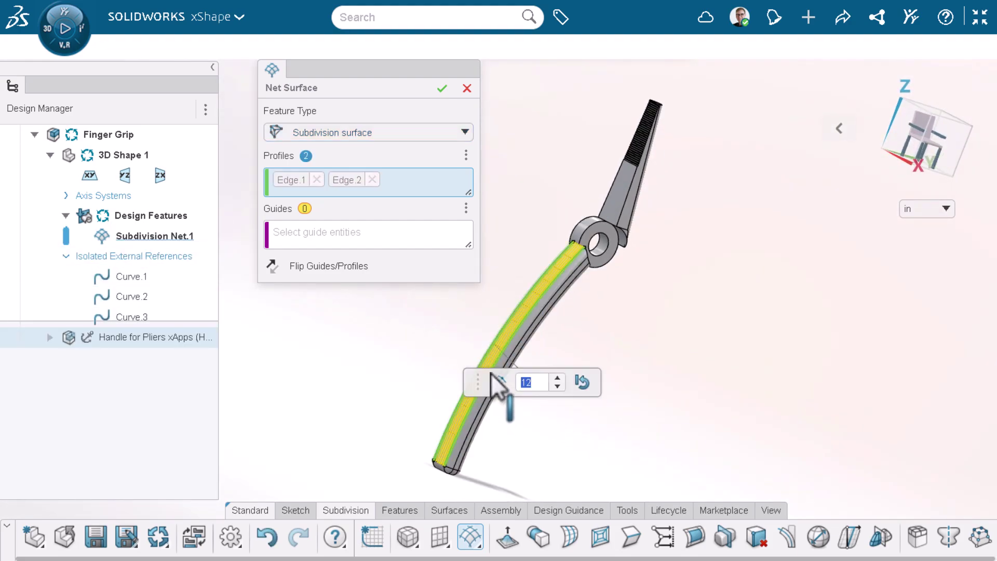
click(364, 243)
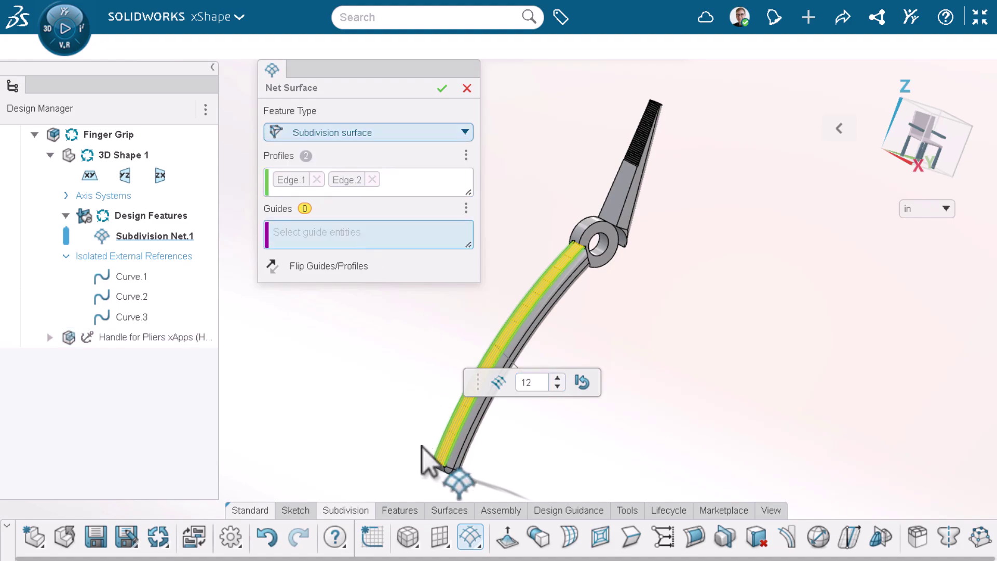
click(437, 463)
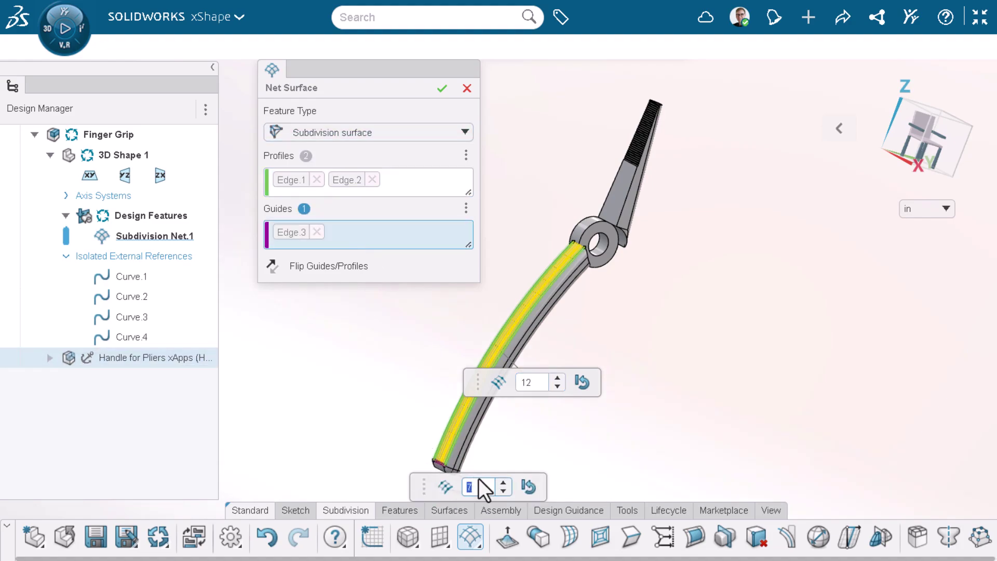
text(3)
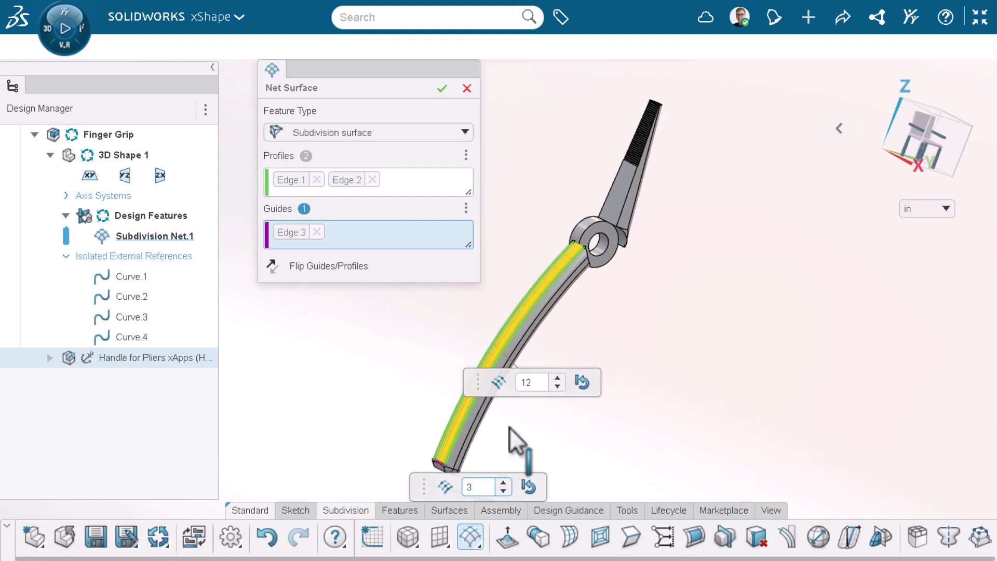
double_click(526, 383)
text(8)
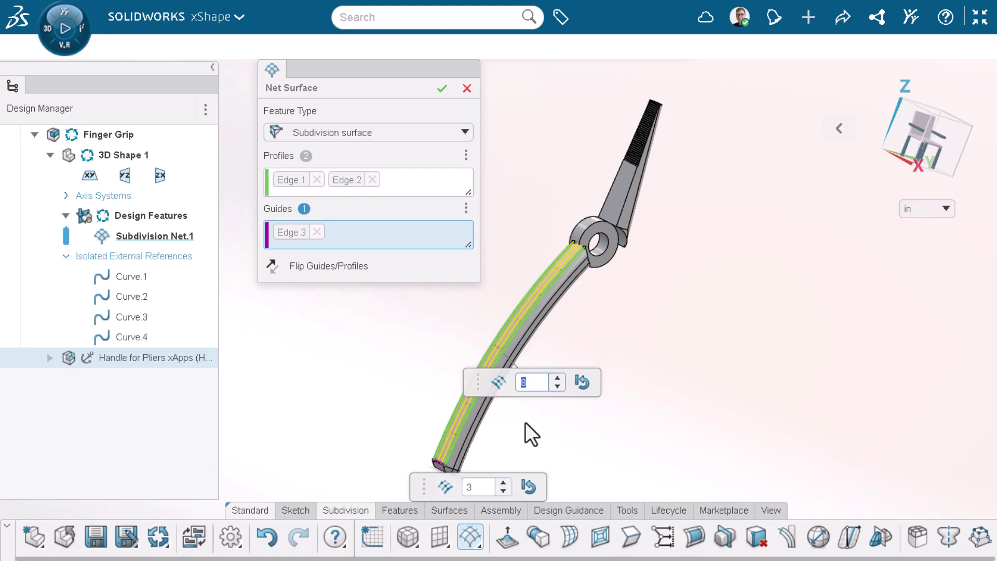
click(440, 90)
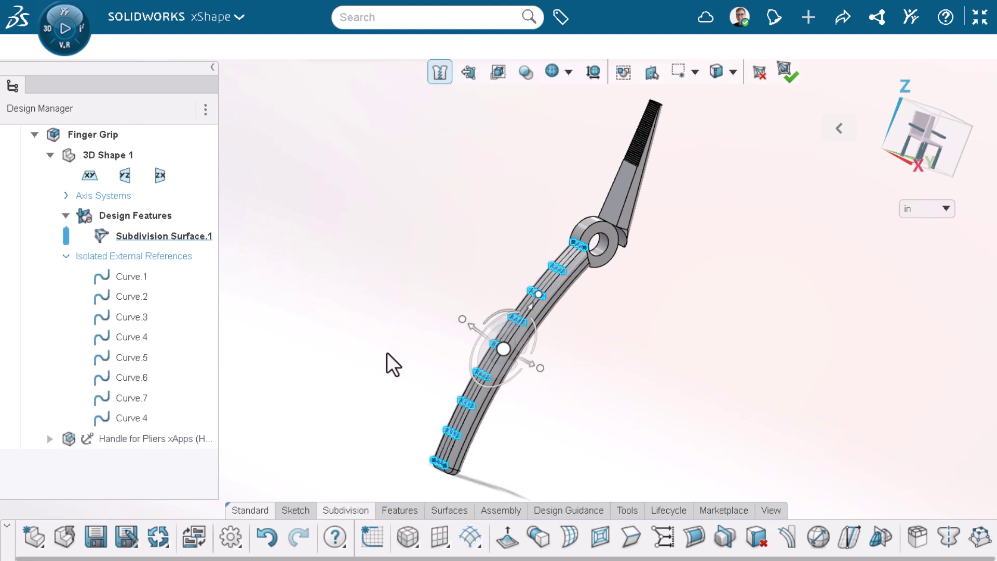
Show the reference planes around the handle.
mouse_move(387, 352)
middle_down()
mouse_move(423, 382)
mouse_move(425, 363)
middle_up()
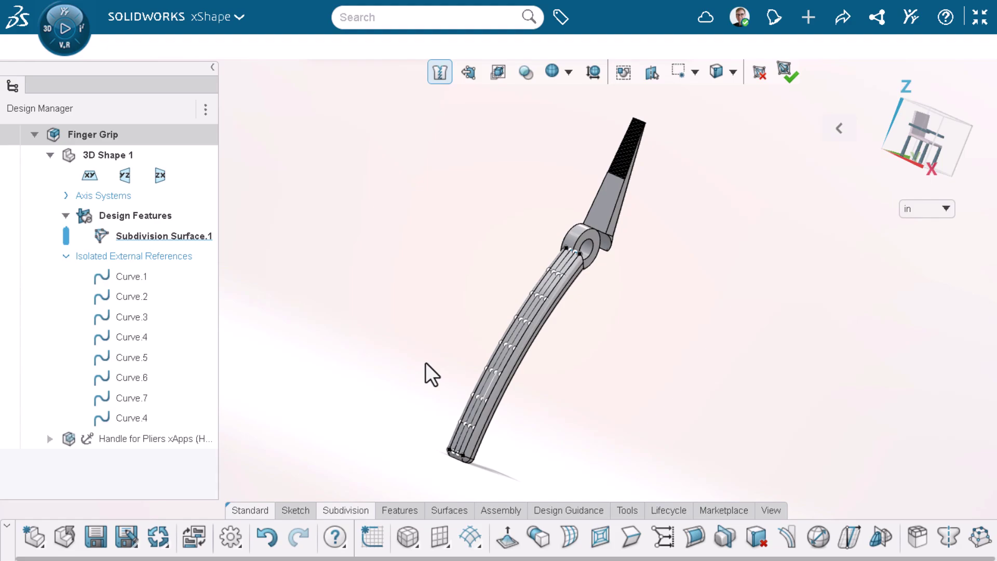
click(425, 362)
click(691, 542)
click(686, 381)
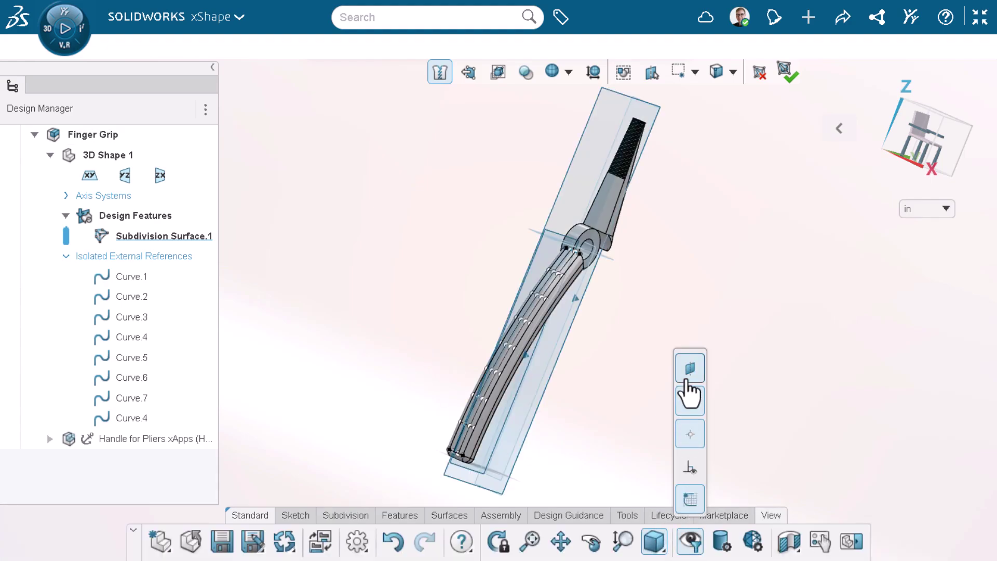
Set the YZ plane as the symmetry plane for the grip shape.
click(358, 518)
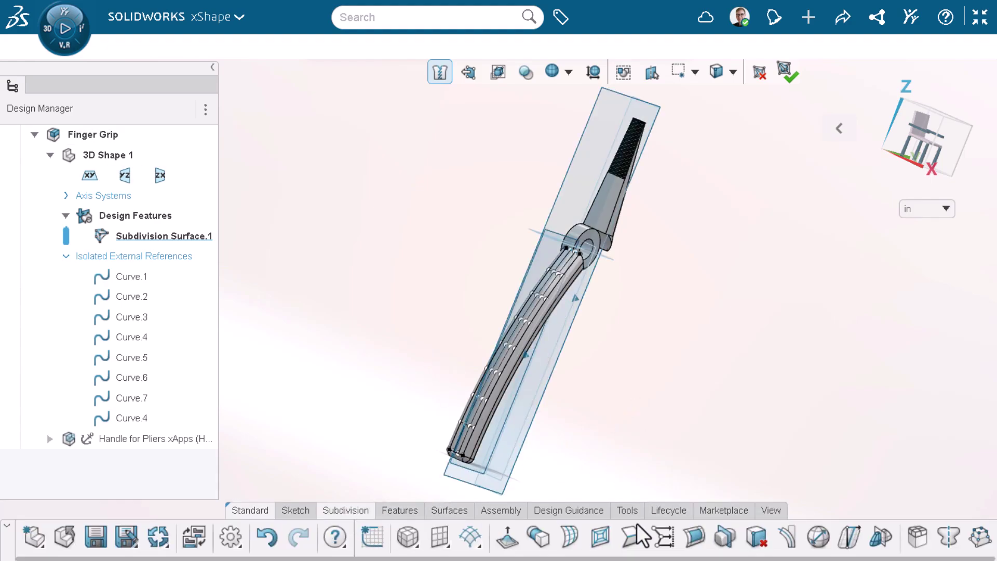
click(945, 540)
click(528, 278)
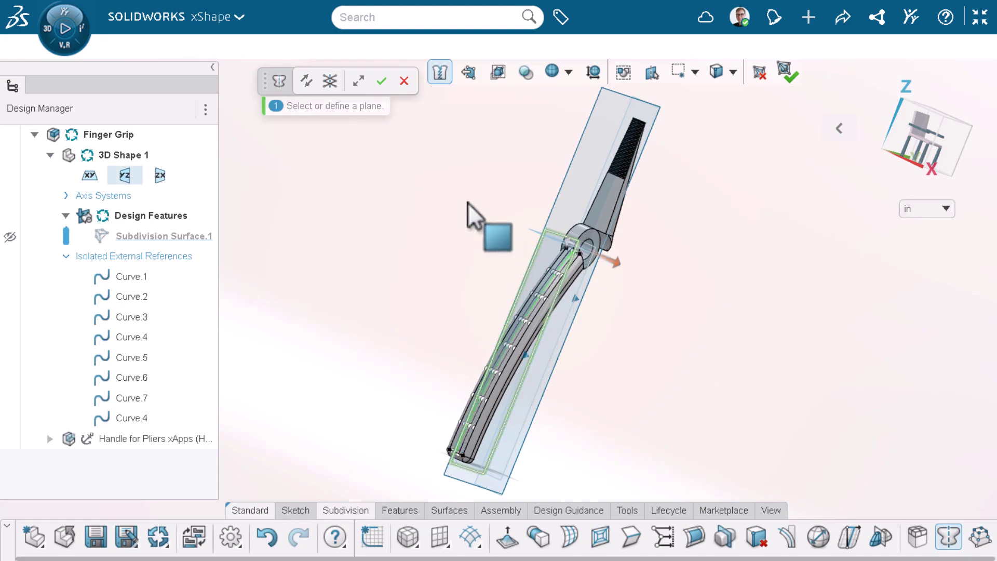
click(381, 80)
Hide the transparent reference planes and turn the model to a front view.
click(772, 512)
click(694, 539)
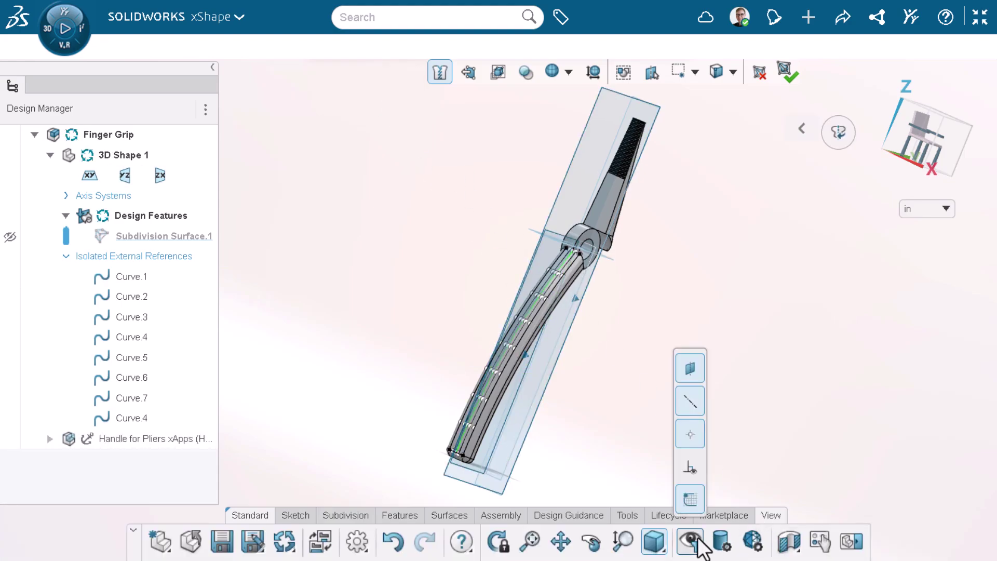
click(690, 368)
middle_drag(537, 401, 490, 404)
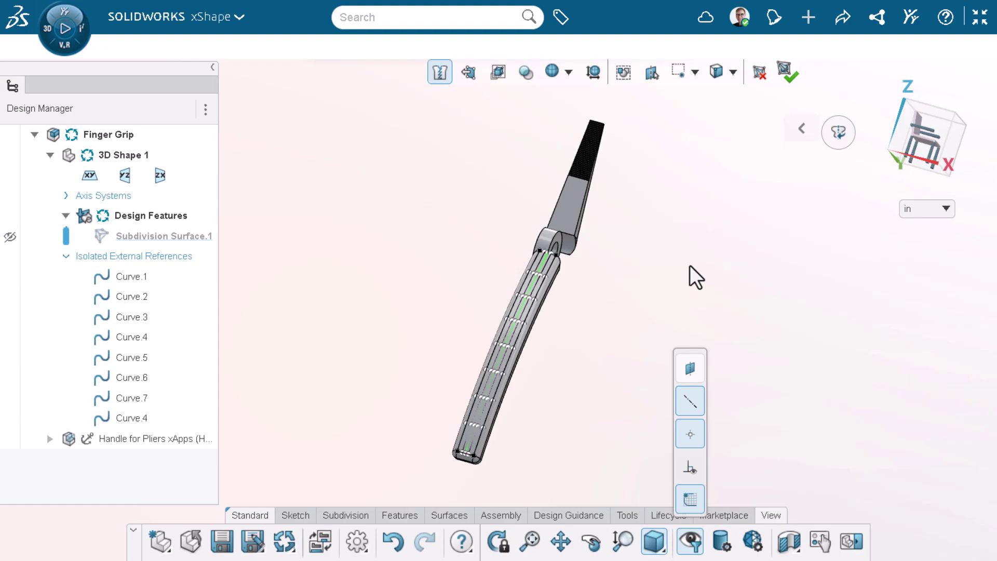
Select four cage edges along the grip and pull them outward into finger bumps.
ctrl+click(486, 367)
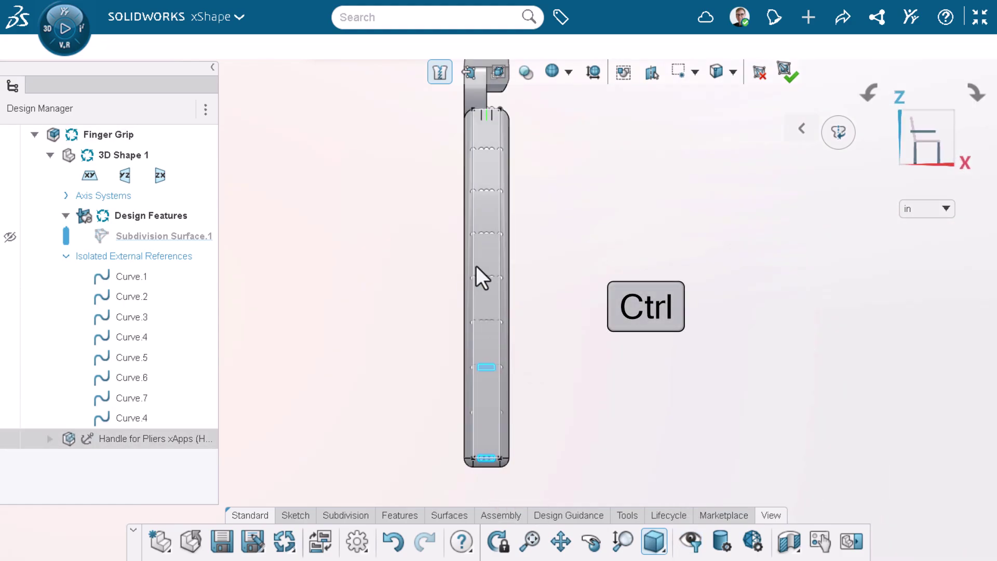
ctrl+click(483, 277)
ctrl+click(490, 193)
ctrl+click(479, 101)
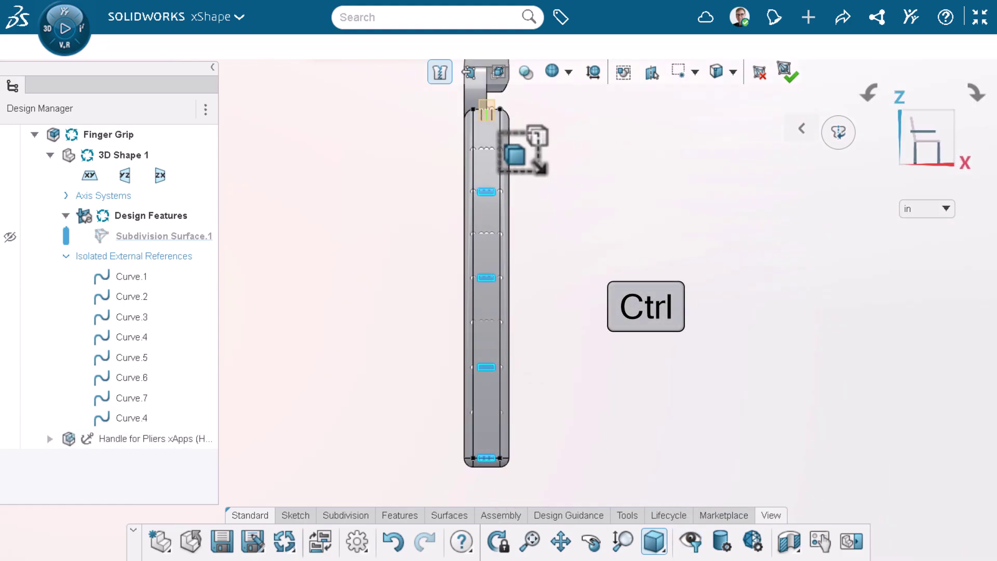
middle_drag(658, 361, 898, 156)
click(899, 156)
drag(478, 245, 514, 360)
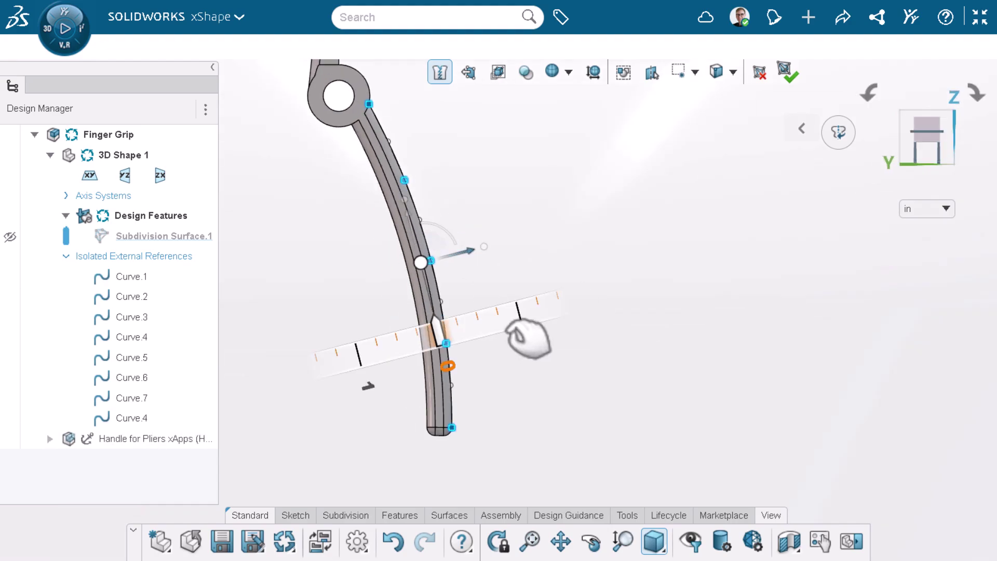
click(345, 515)
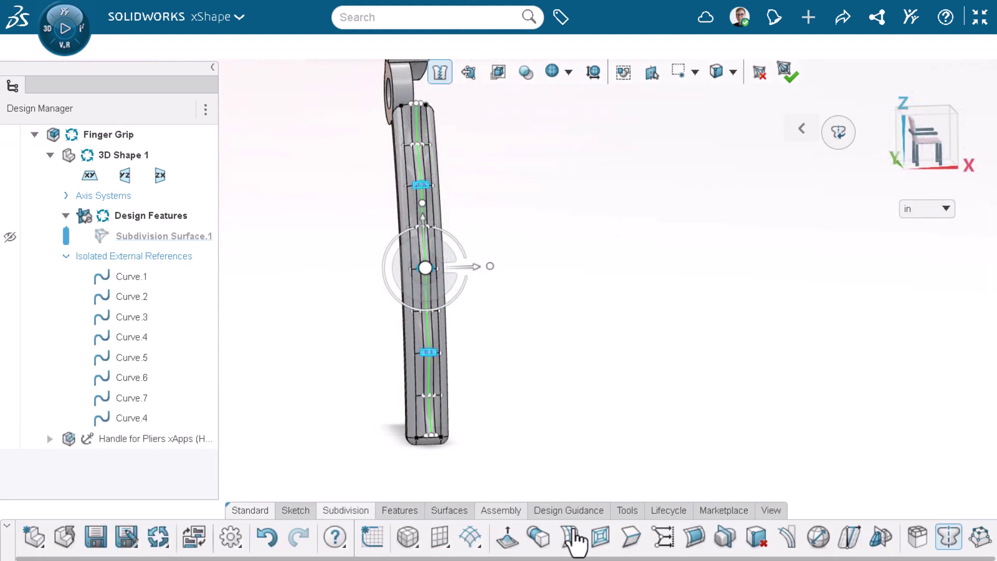
Lower the grip end section and reshape it by moving an end vertex.
click(631, 537)
click(393, 81)
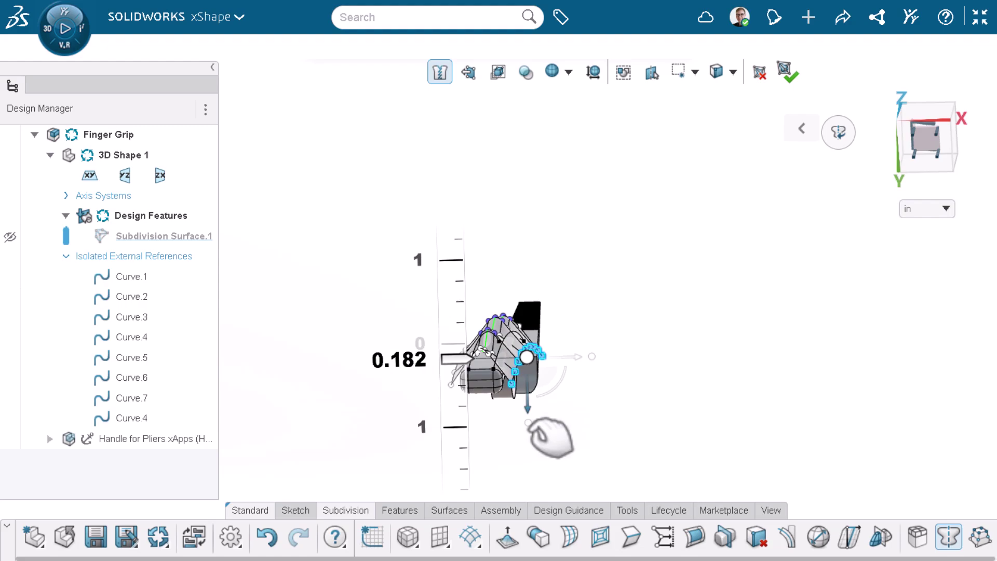
mouse_move(568, 453)
middle_down()
mouse_move(521, 498)
mouse_move(576, 291)
mouse_move(445, 367)
mouse_move(267, 334)
mouse_move(779, 189)
mouse_move(475, 315)
middle_up()
click(429, 345)
click(461, 311)
click(579, 383)
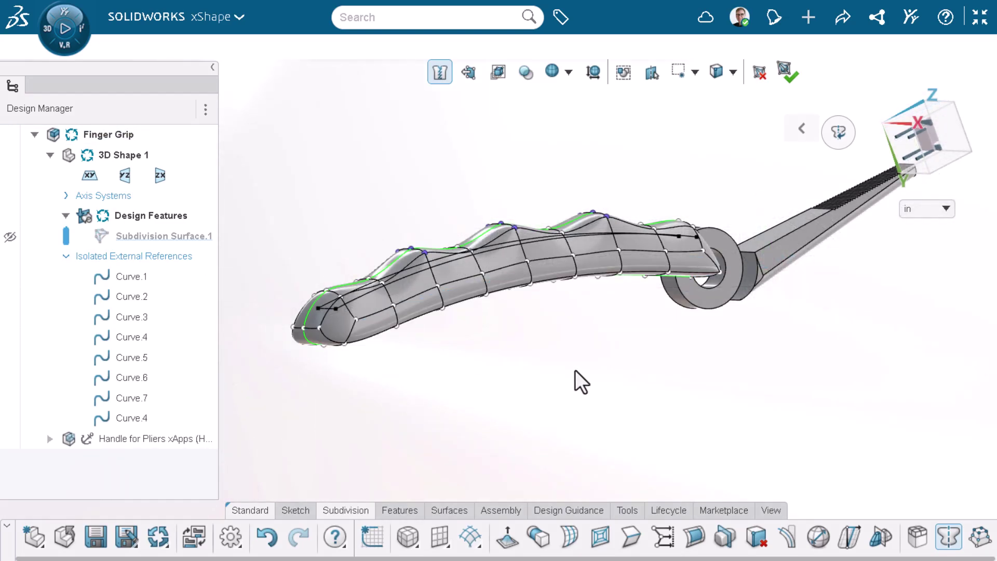
click(679, 345)
mouse_move(579, 382)
middle_down()
mouse_move(679, 345)
mouse_move(291, 218)
middle_up()
click(285, 210)
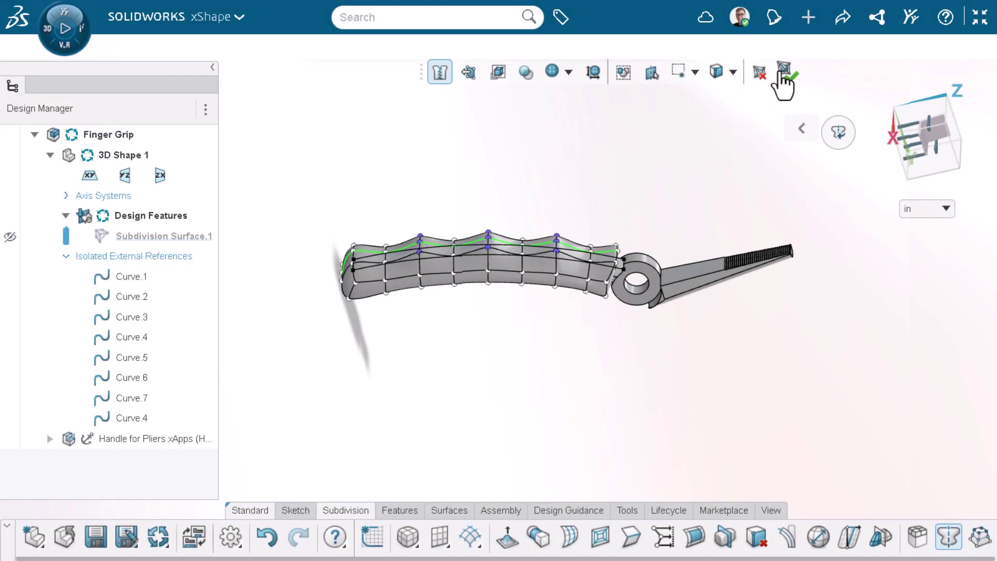
Exit subdivision editing to create Knit Surface.1, then hide it to reveal the bare handle.
click(784, 72)
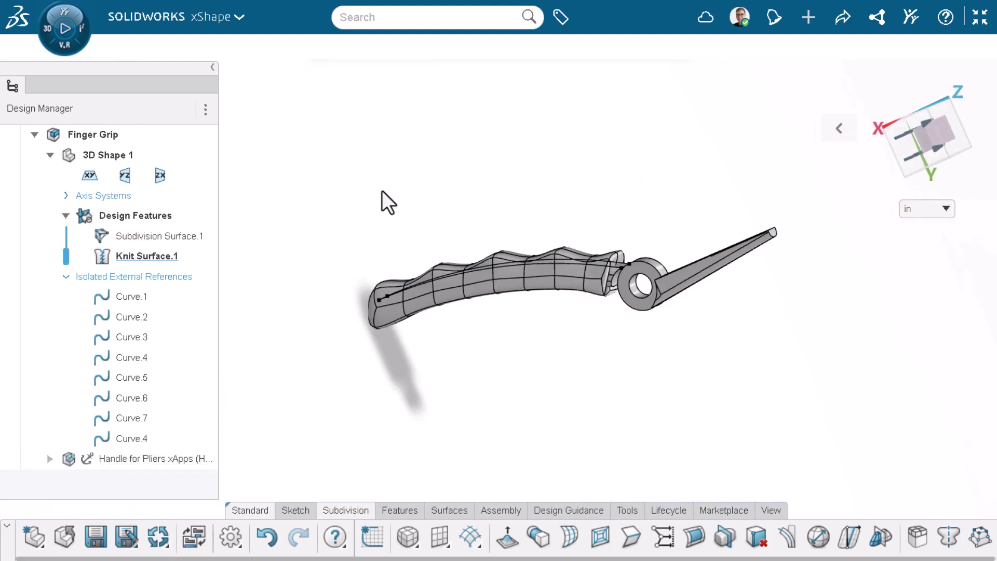
click(154, 253)
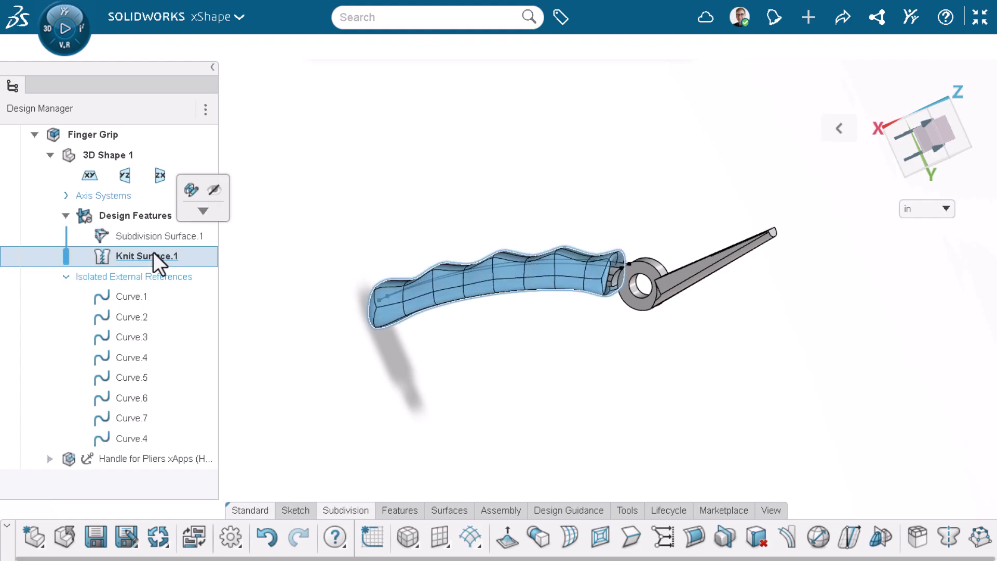
click(212, 189)
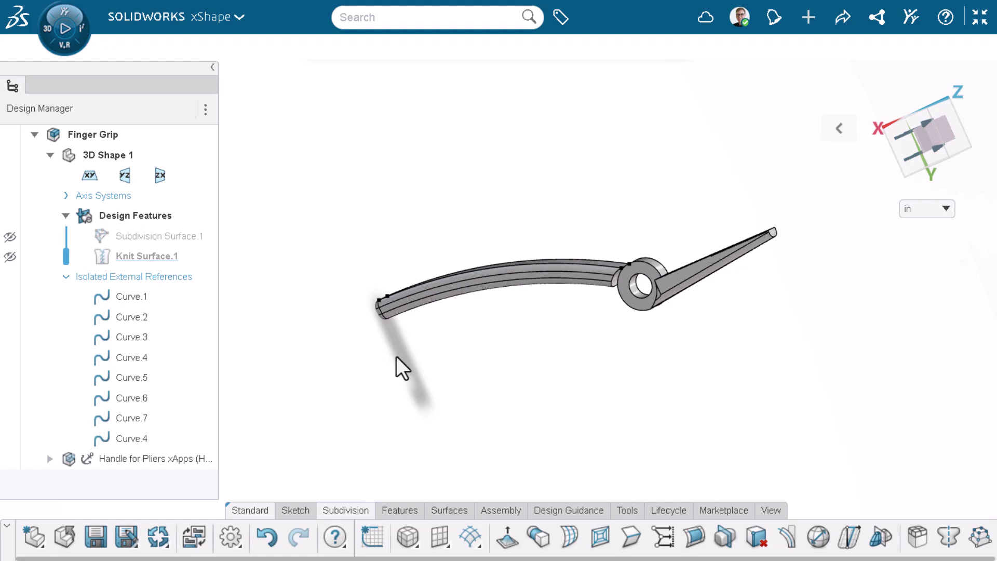
middle_drag(397, 356, 442, 384)
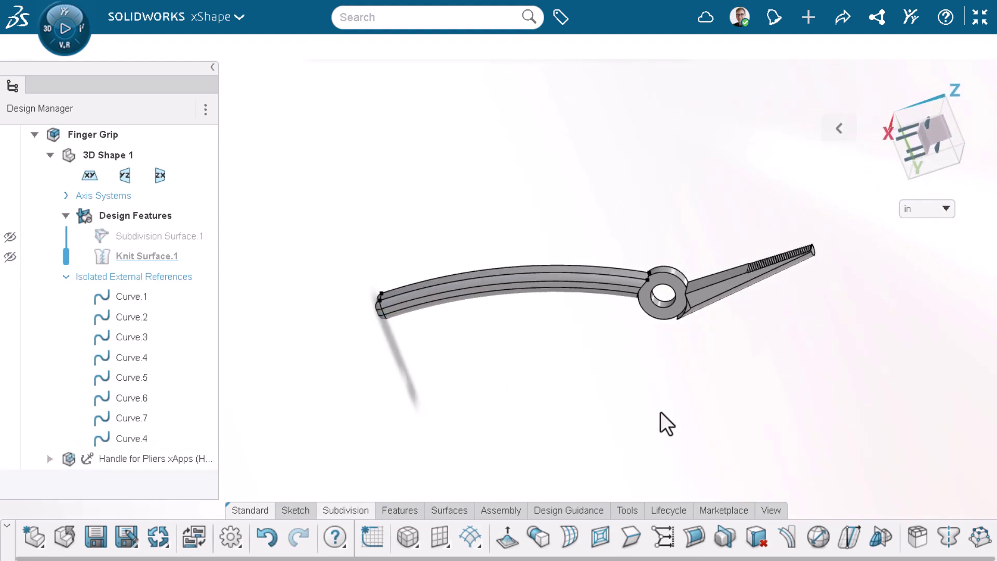
Start a 0 in offset surface and select the upper handle faces.
click(466, 505)
click(768, 542)
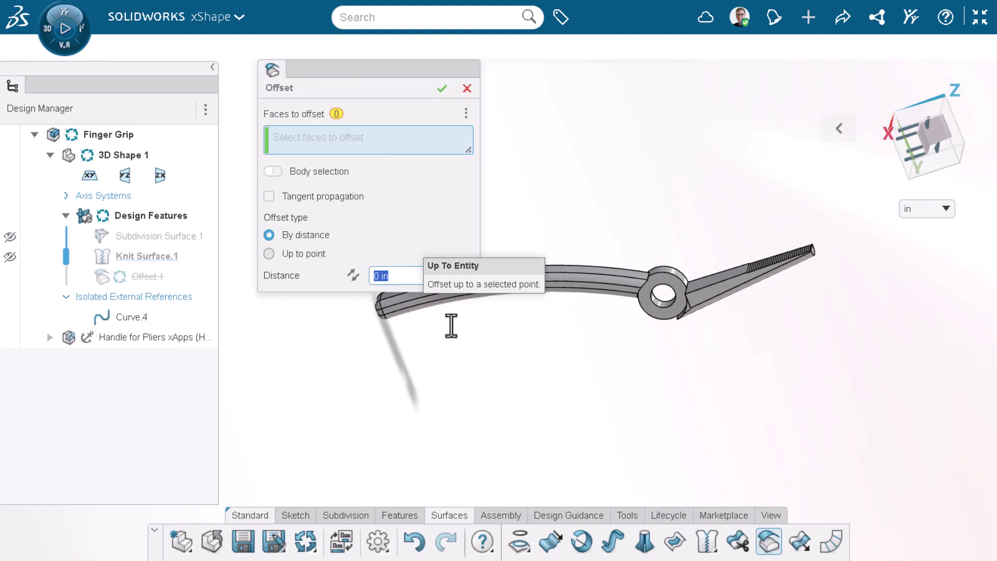
click(489, 376)
click(452, 395)
click(492, 387)
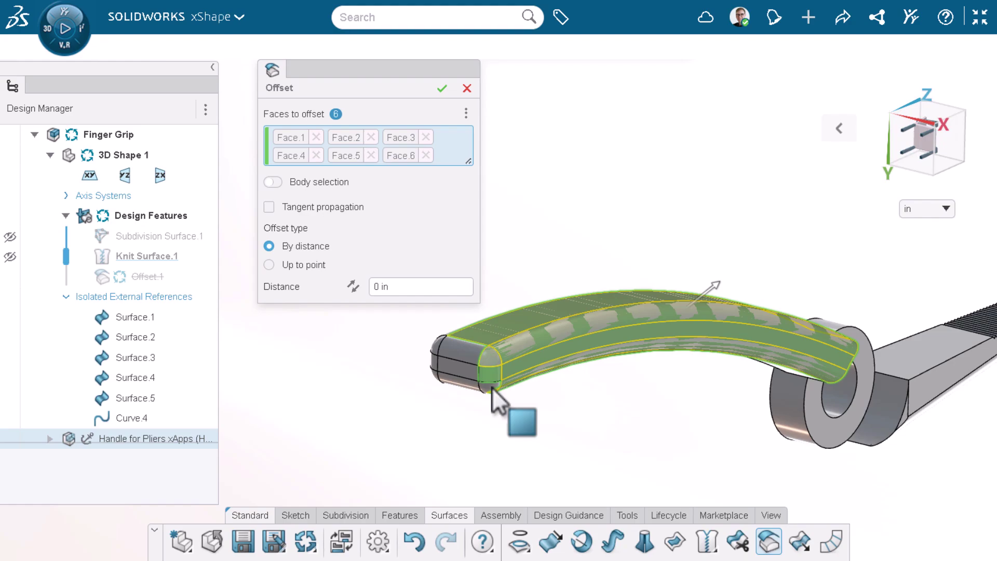
mouse_move(475, 394)
middle_down()
mouse_move(693, 404)
mouse_move(704, 423)
mouse_move(874, 429)
mouse_move(832, 438)
mouse_move(812, 461)
mouse_move(518, 460)
middle_up()
Add the remaining underside faces, all 17 handle faces in total, and confirm Offset.1.
click(874, 429)
click(865, 450)
click(812, 461)
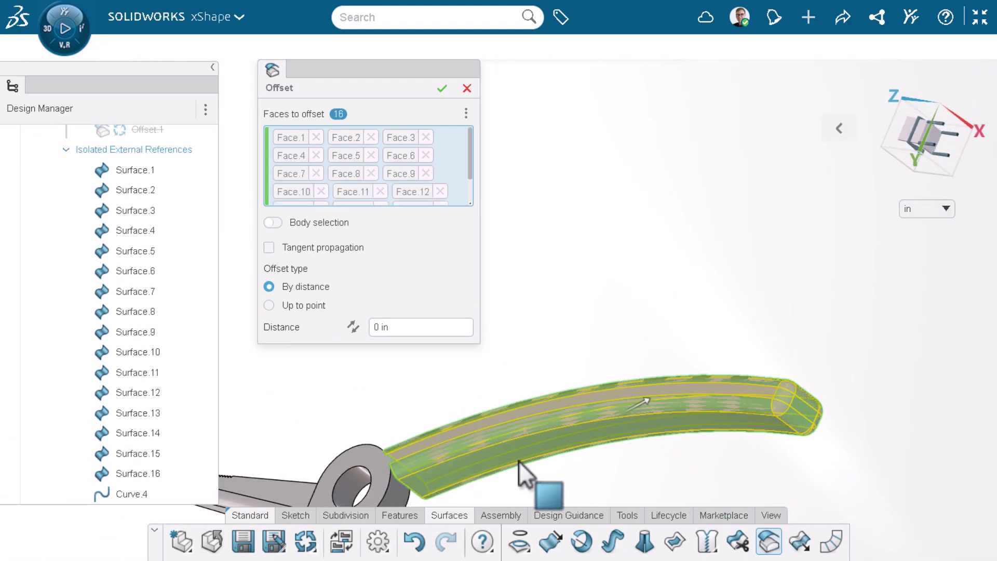
click(519, 460)
click(382, 454)
click(442, 88)
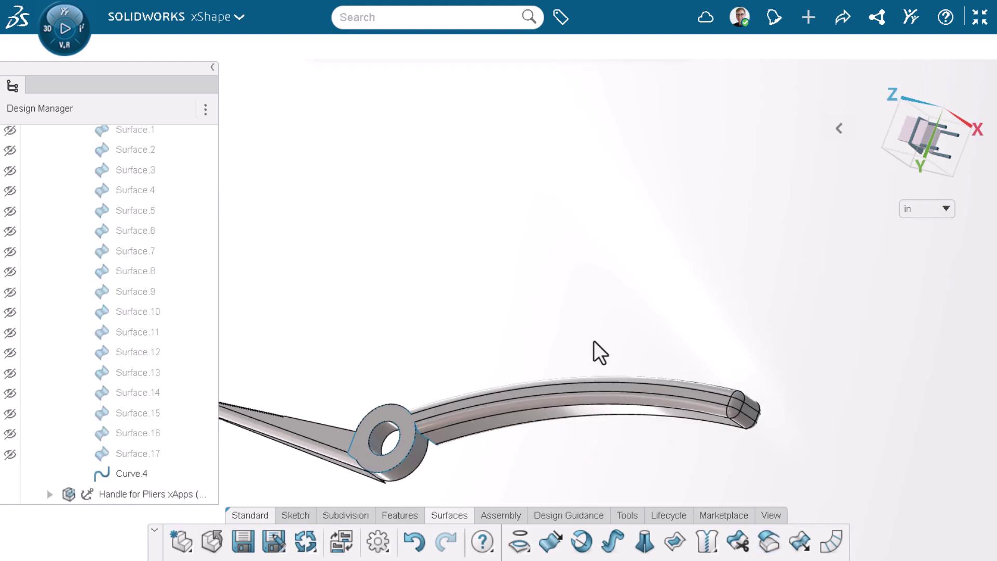
middle_drag(597, 349, 601, 407)
Combine with Subtract, grip as target and handle as tool, leaving a hollow wavy finger grip.
mouse_move(512, 445)
middle_down()
mouse_move(260, 436)
mouse_move(475, 485)
middle_up()
scroll(127, 263, up, 5)
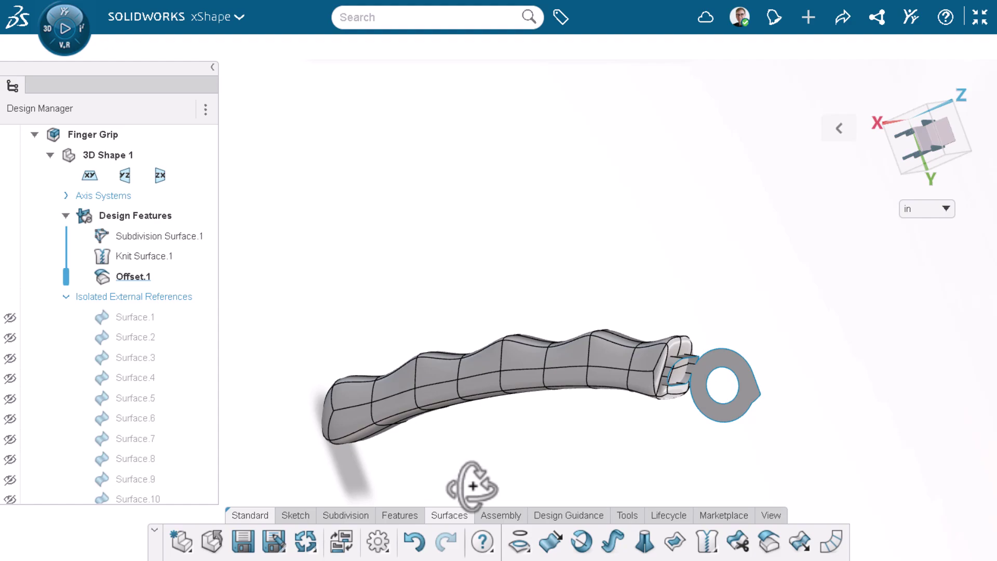
click(399, 514)
click(837, 535)
click(626, 358)
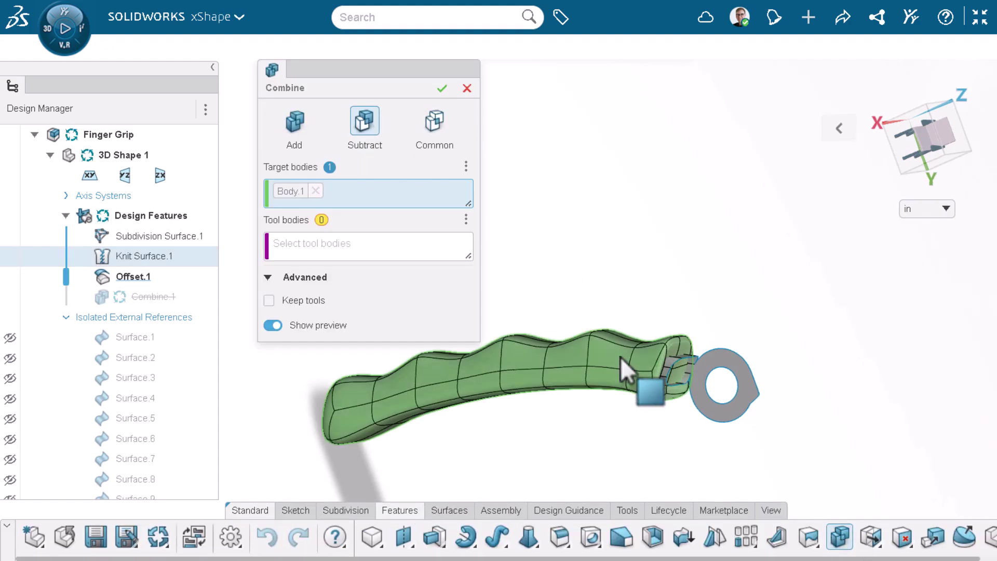
click(372, 244)
click(705, 388)
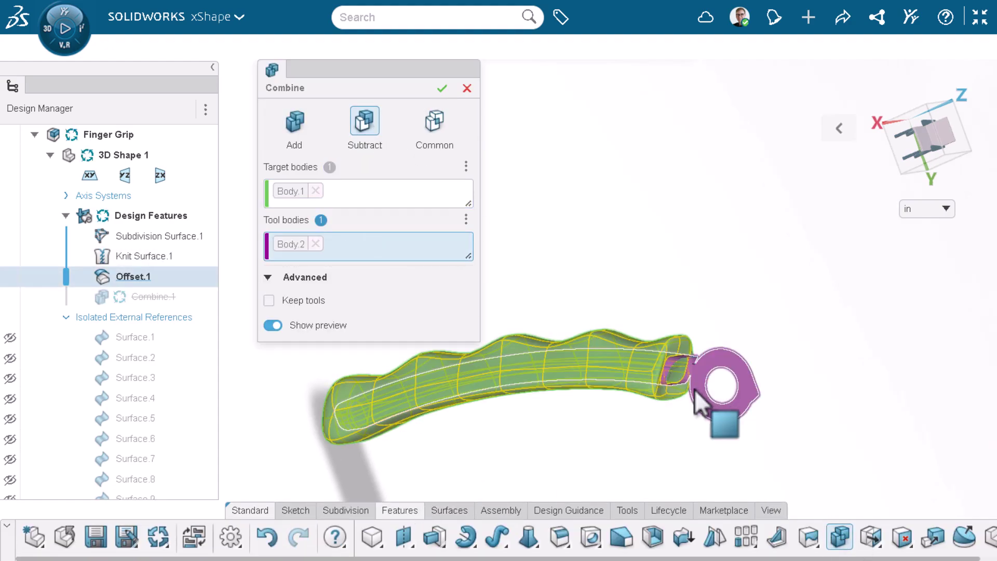
click(442, 88)
mouse_move(529, 478)
middle_down()
mouse_move(508, 482)
mouse_move(582, 441)
middle_up()
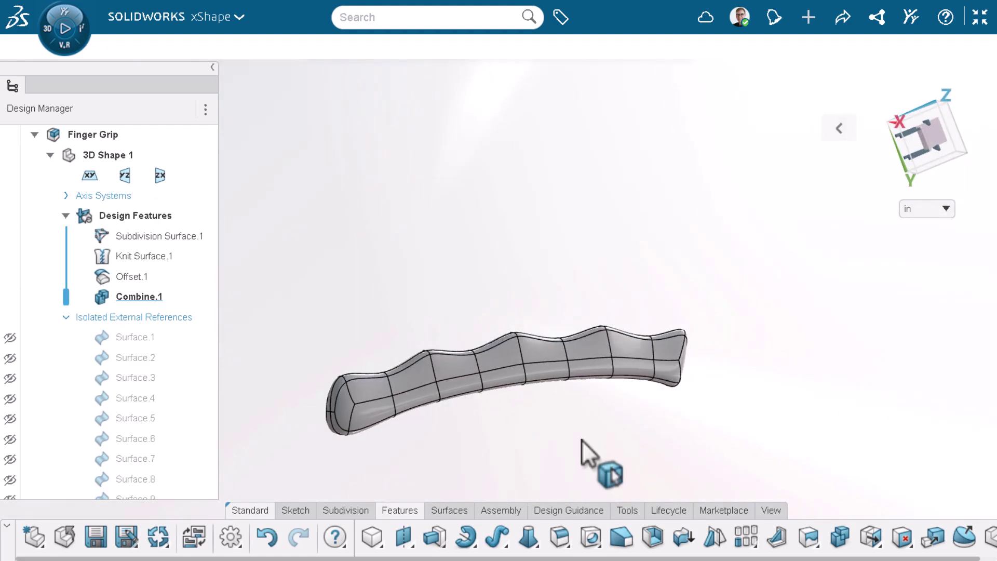
Save the finger grip and insert it as a component into the pliers assembly.
click(99, 538)
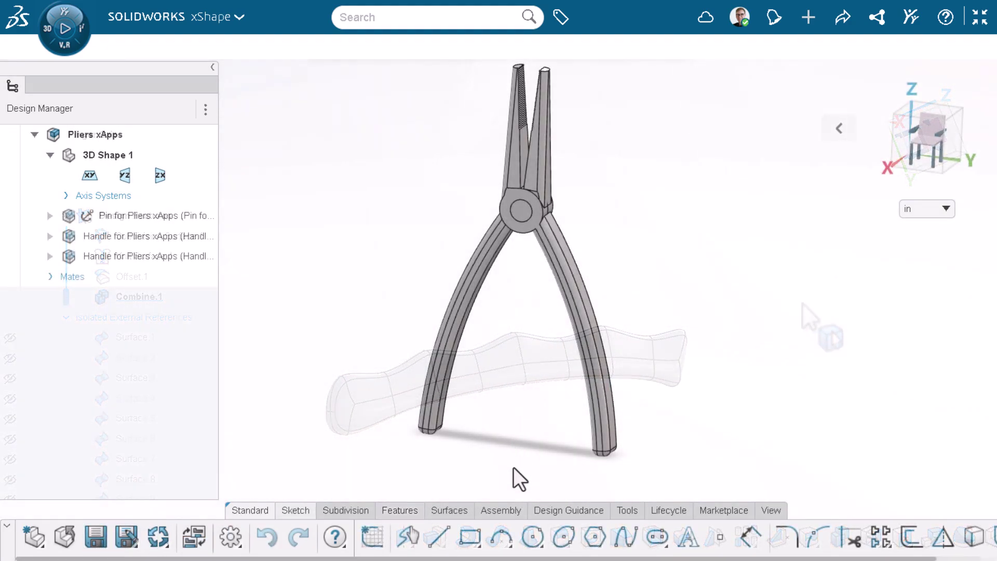
click(501, 513)
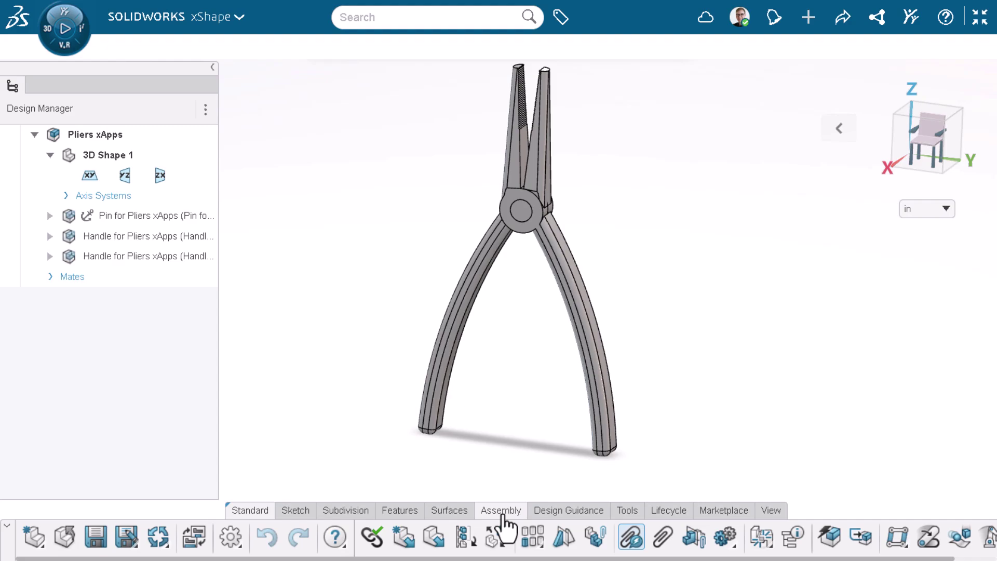
click(433, 536)
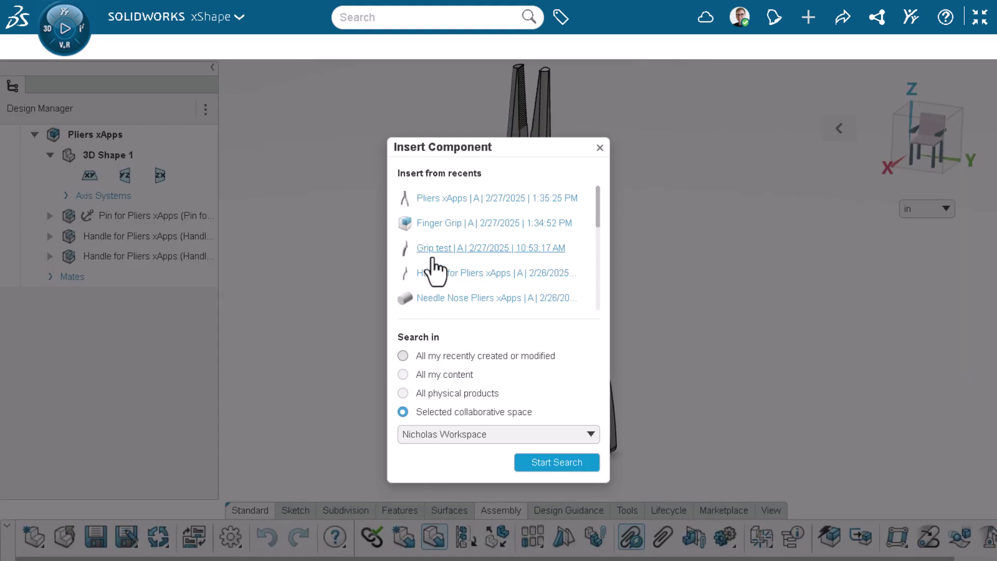
click(435, 222)
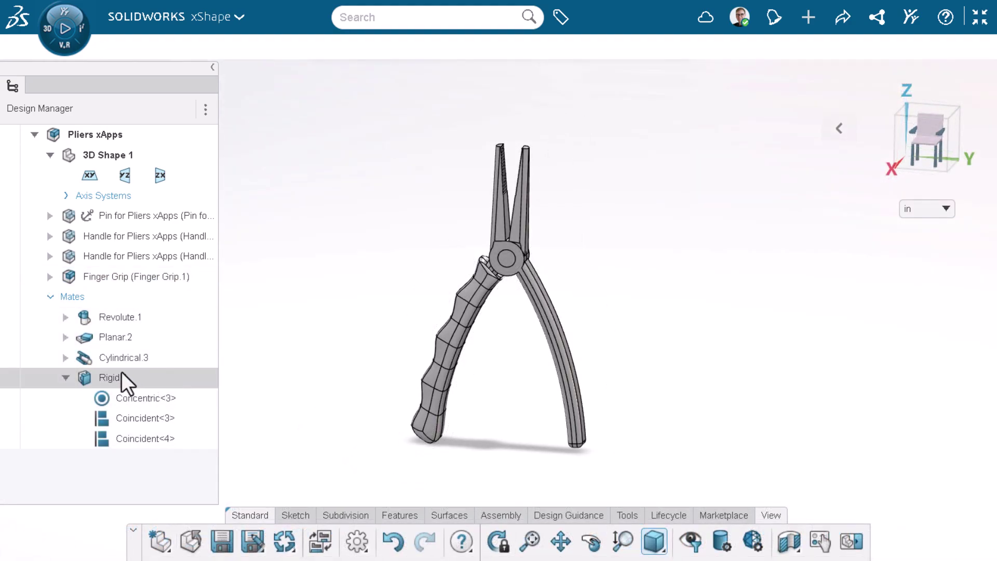
Apply Matte Rubber from the material library to the Finger Grip.
click(65, 378)
drag(882, 436, 447, 354)
click(481, 363)
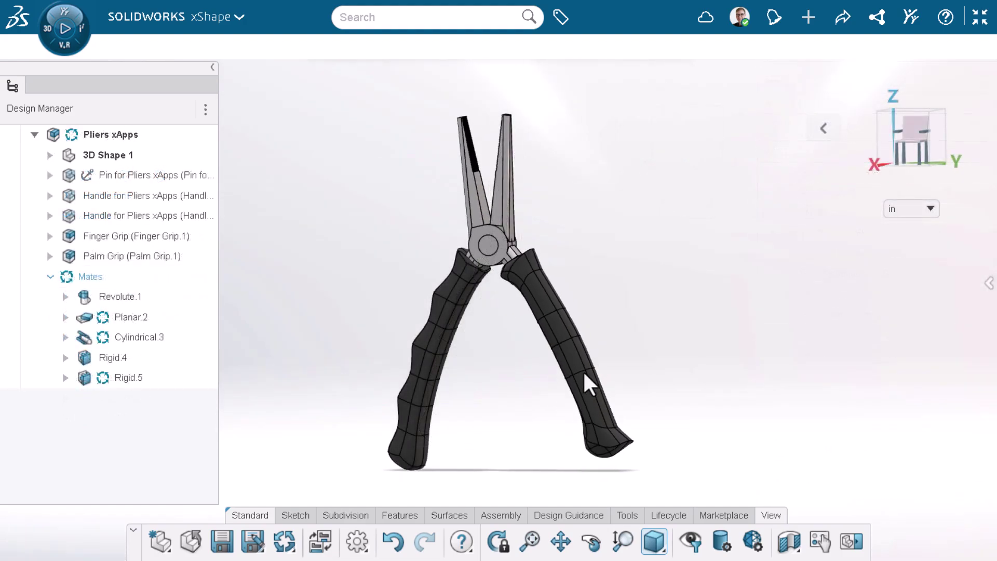
Swing the pliers handles closed and orbit to show both black grips.
drag(589, 384, 556, 408)
mouse_move(556, 407)
middle_down()
mouse_move(516, 401)
mouse_move(626, 417)
middle_up()
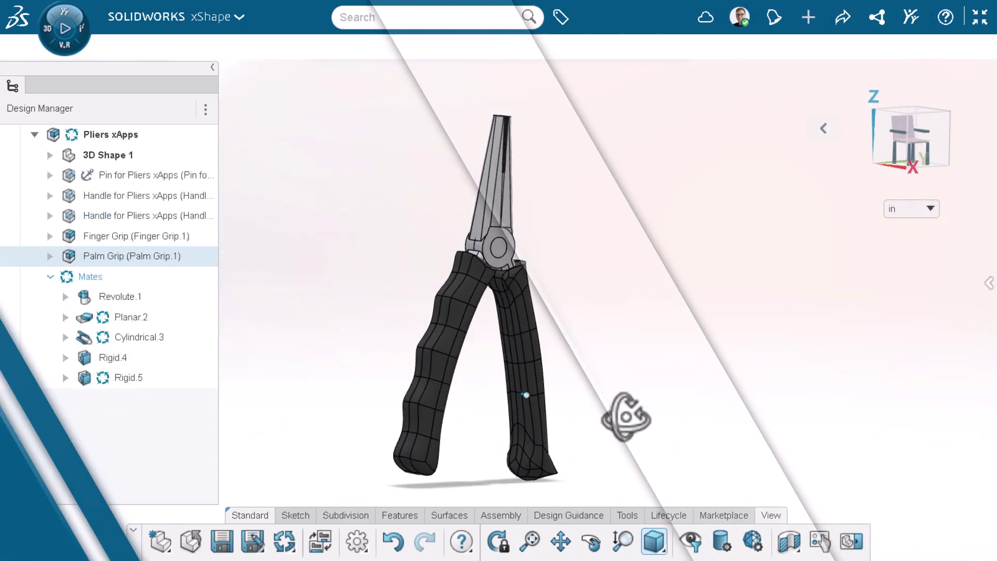